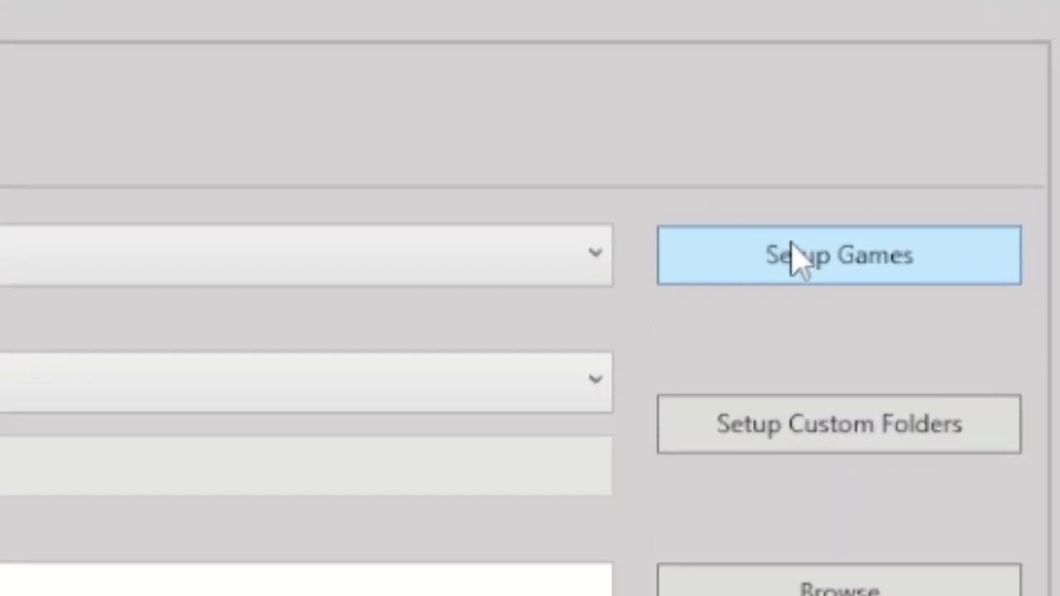
Set Garry's Mod's bspzip path to GarrysMod\bin\bspzip.exe in Setup Games.
click(792, 257)
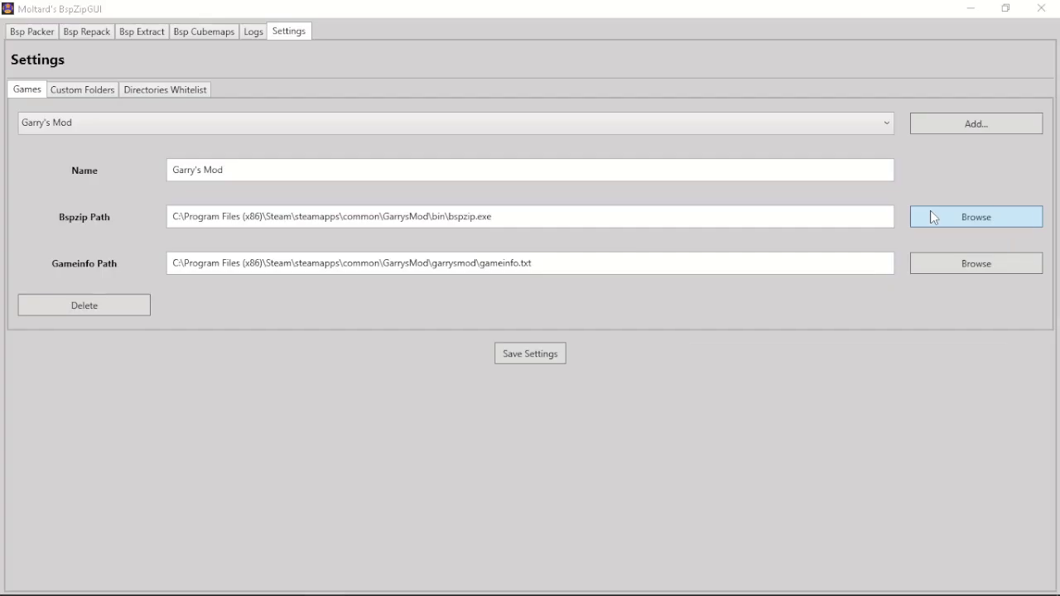
click(736, 248)
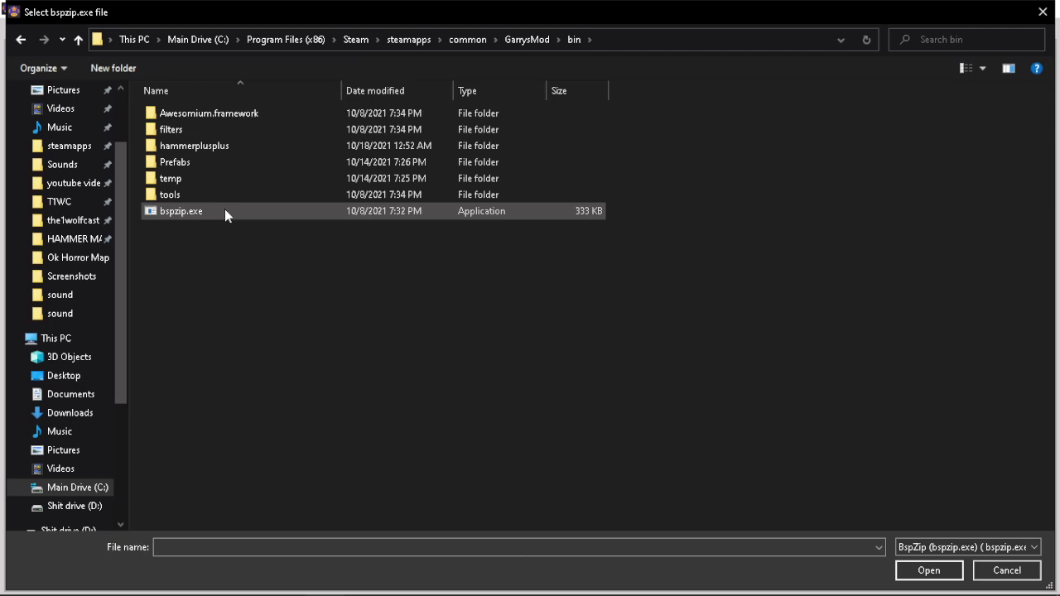
double_click(225, 210)
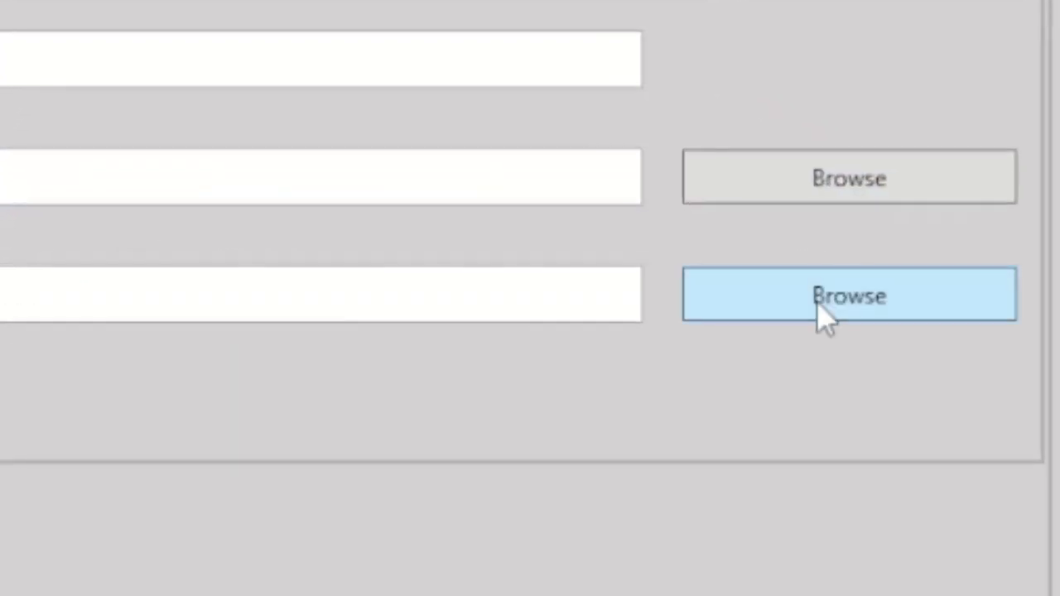
Set Garry's Mod's gameinfo path to GarrysMod\garrysmod\gameinfo.txt.
click(824, 319)
key(alt+Up)
double_click(217, 141)
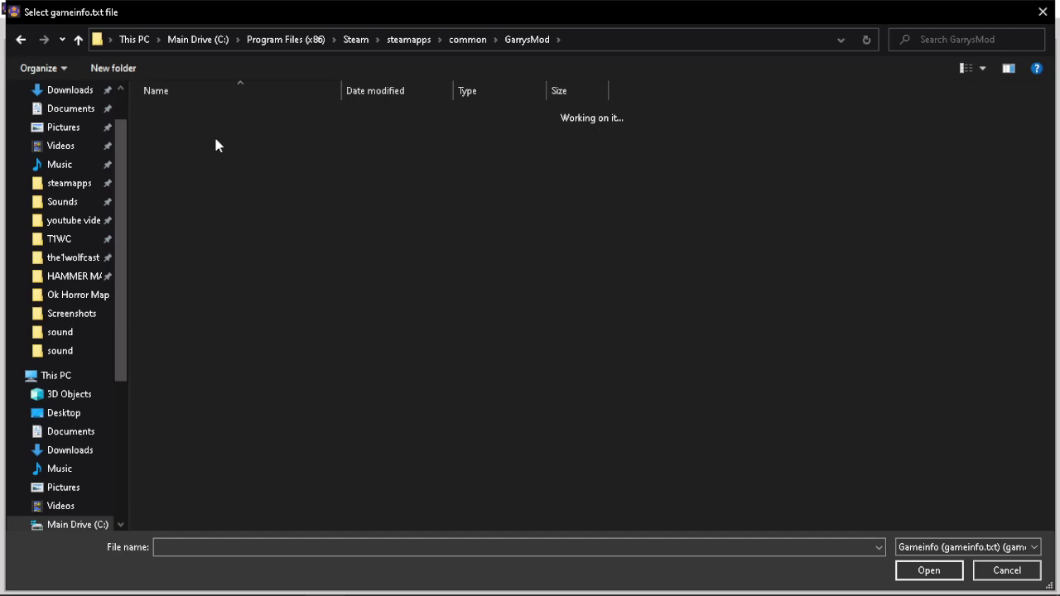
scroll(267, 403, down, 1)
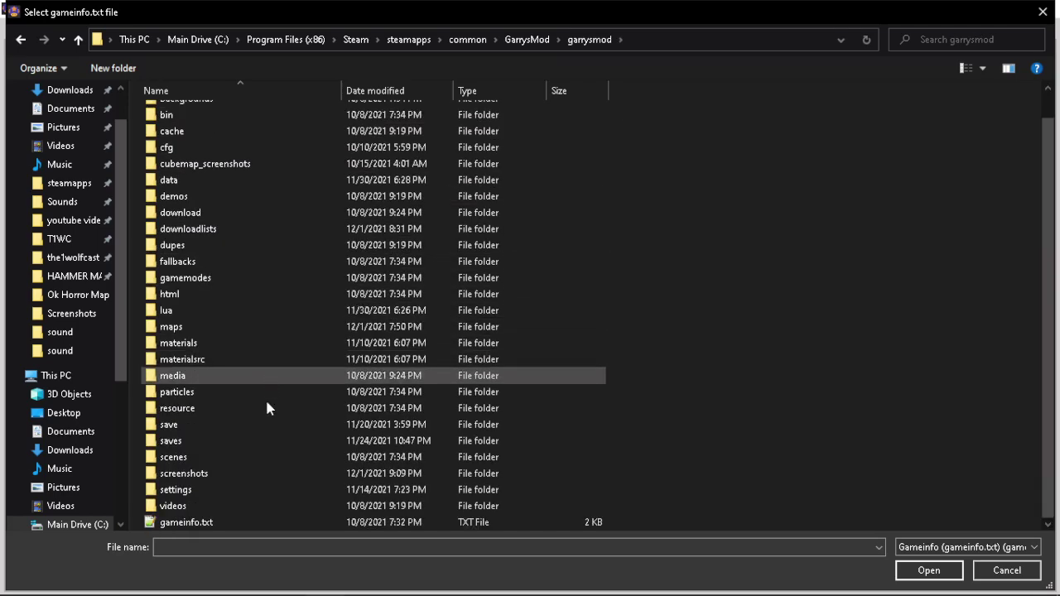
click(282, 522)
double_click(282, 523)
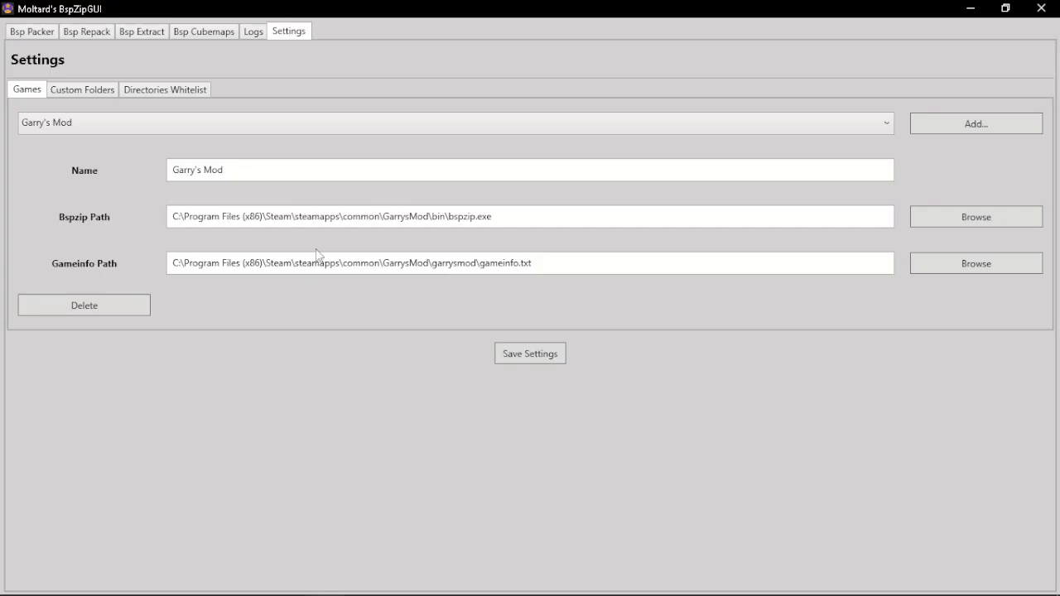
click(73, 91)
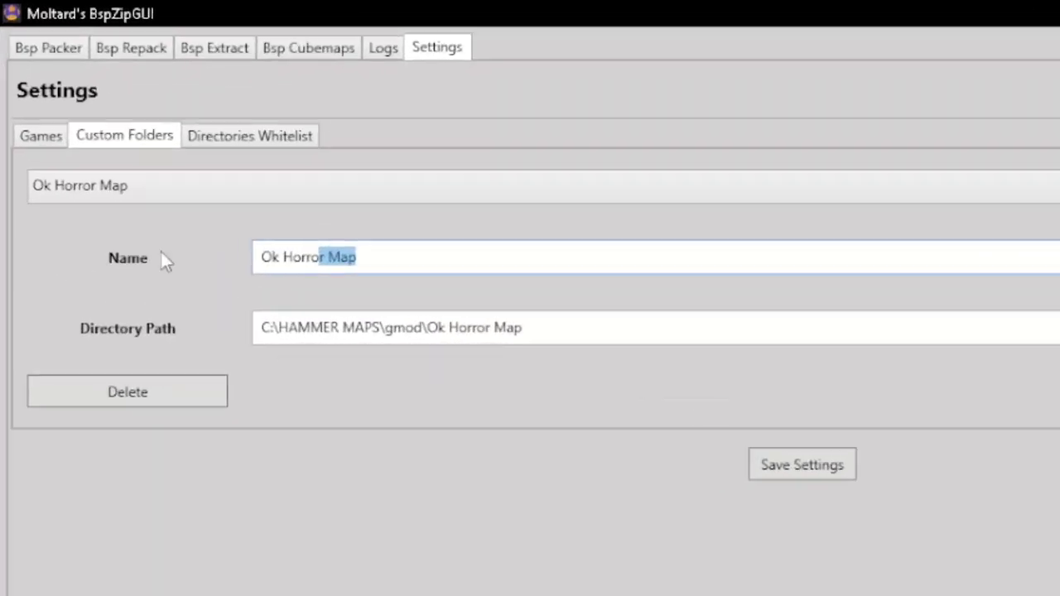
Set the Ok Horror Map custom folder's directory to C:\HAMMER MAPS\gmod\Ok Horror Map.
double_click(200, 170)
key(End)
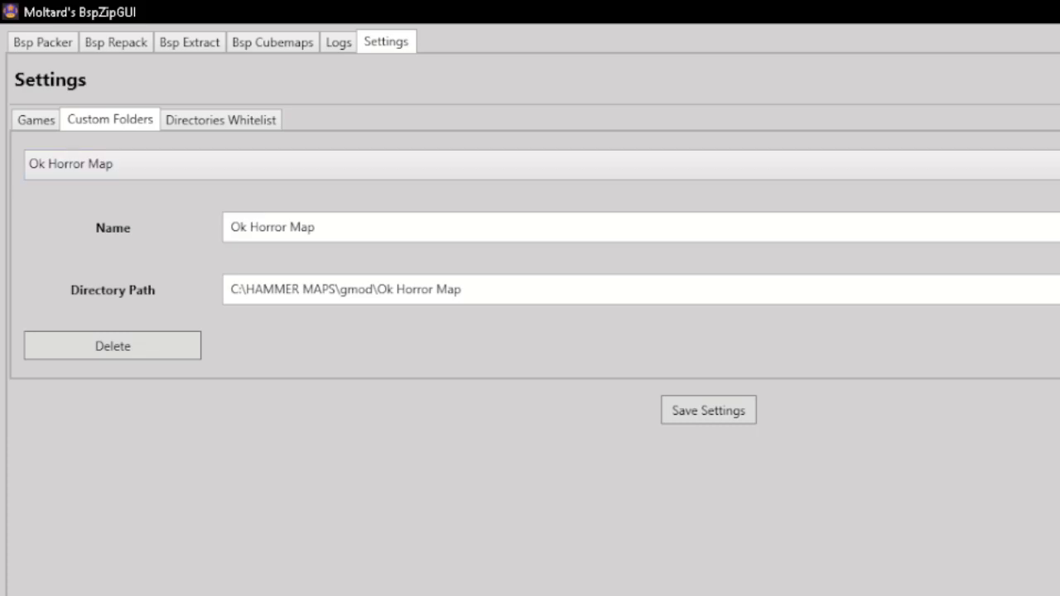
click(281, 289)
double_click(278, 130)
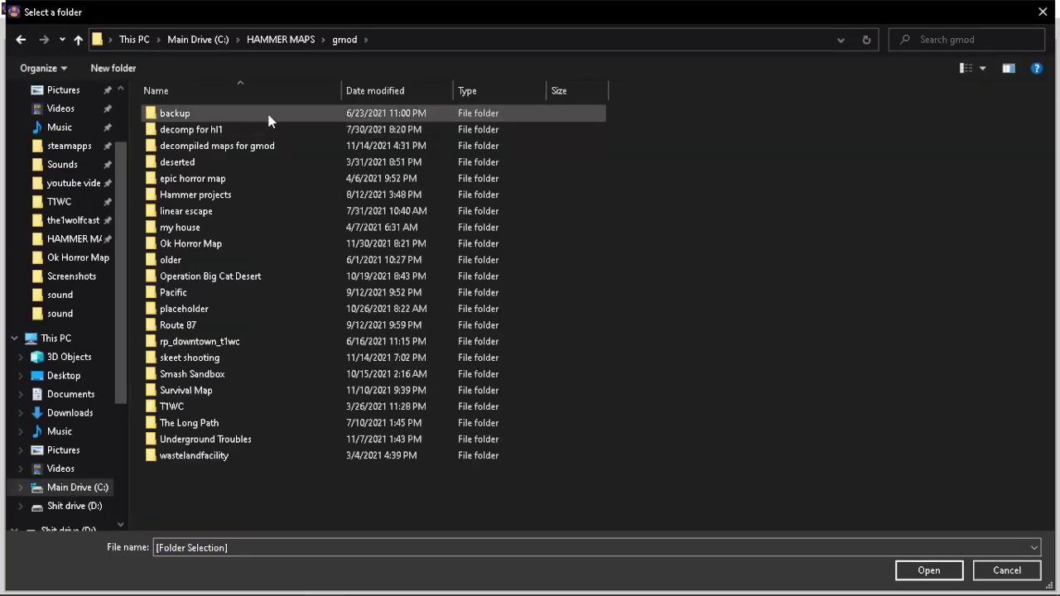
double_click(274, 242)
click(929, 570)
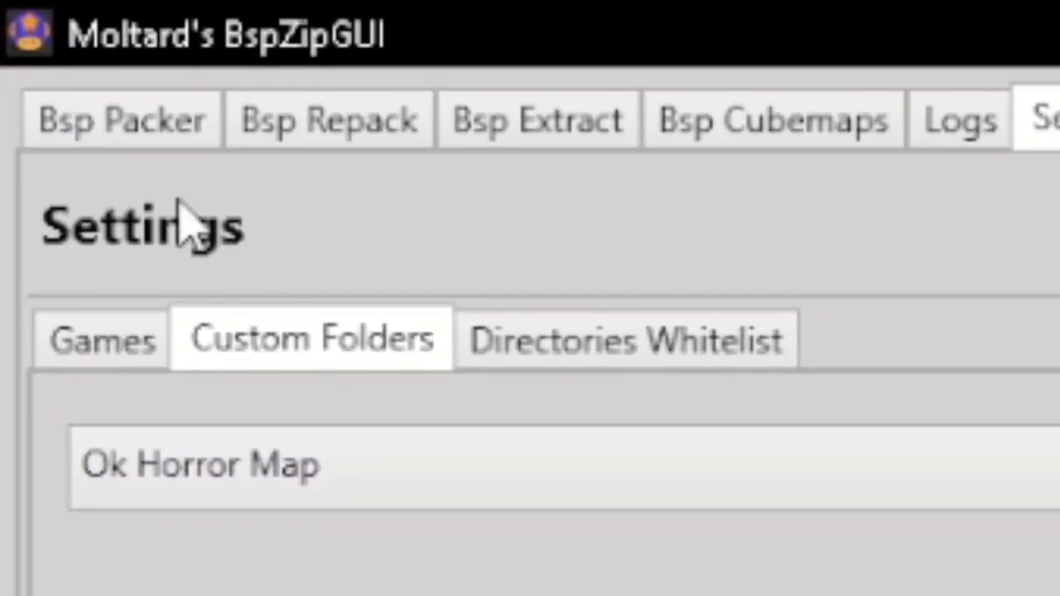
On Bsp Packer, select Garry's Mod as the game and Ok Horror Map as the custom folder.
click(124, 124)
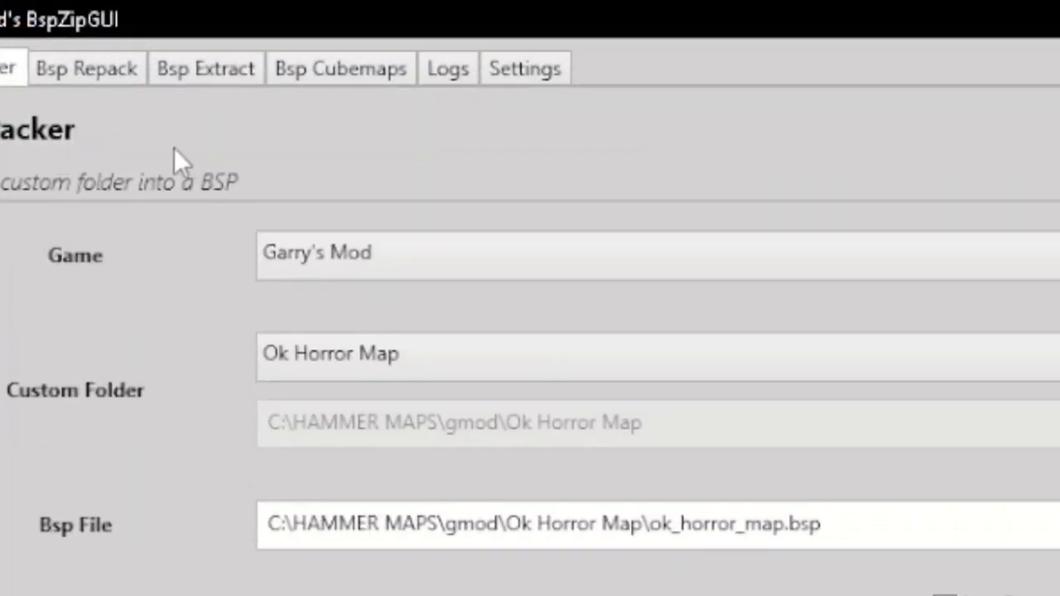
click(360, 249)
click(433, 426)
click(434, 406)
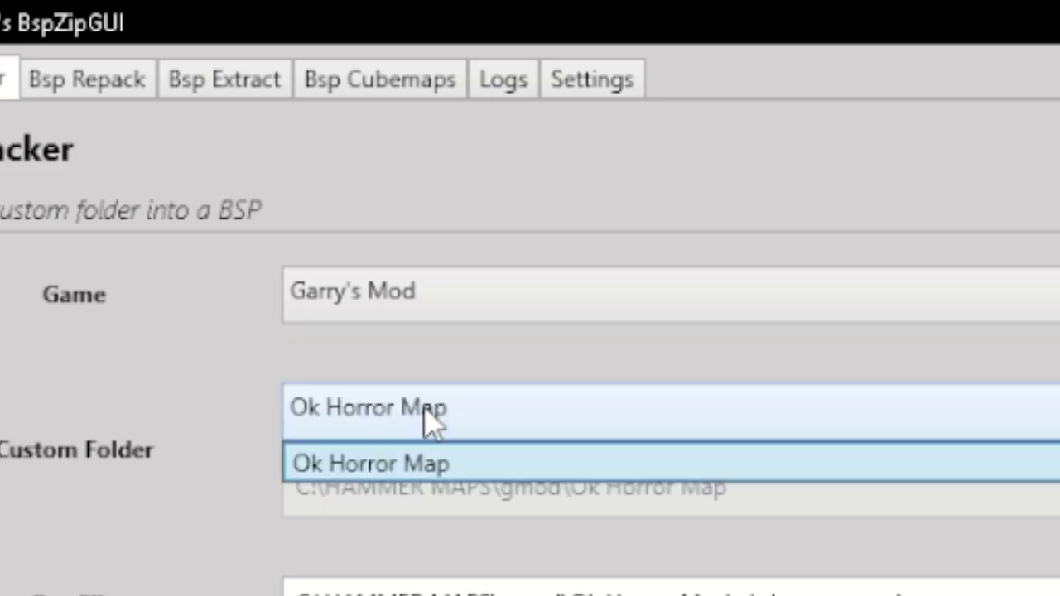
click(426, 465)
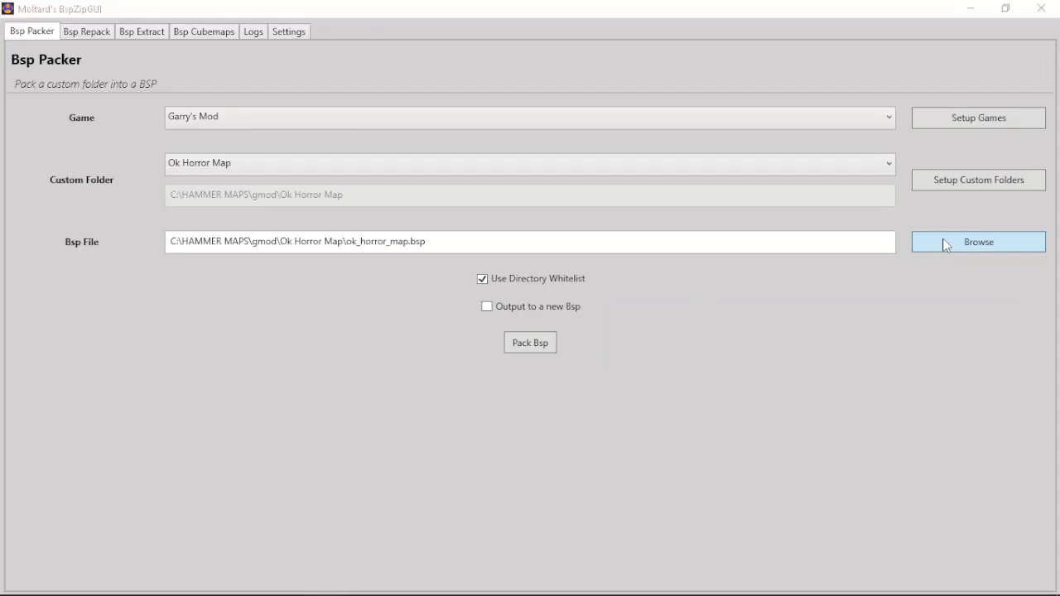
Choose ok_horror_map.bsp as the map and enable Output to a new Bsp.
click(945, 241)
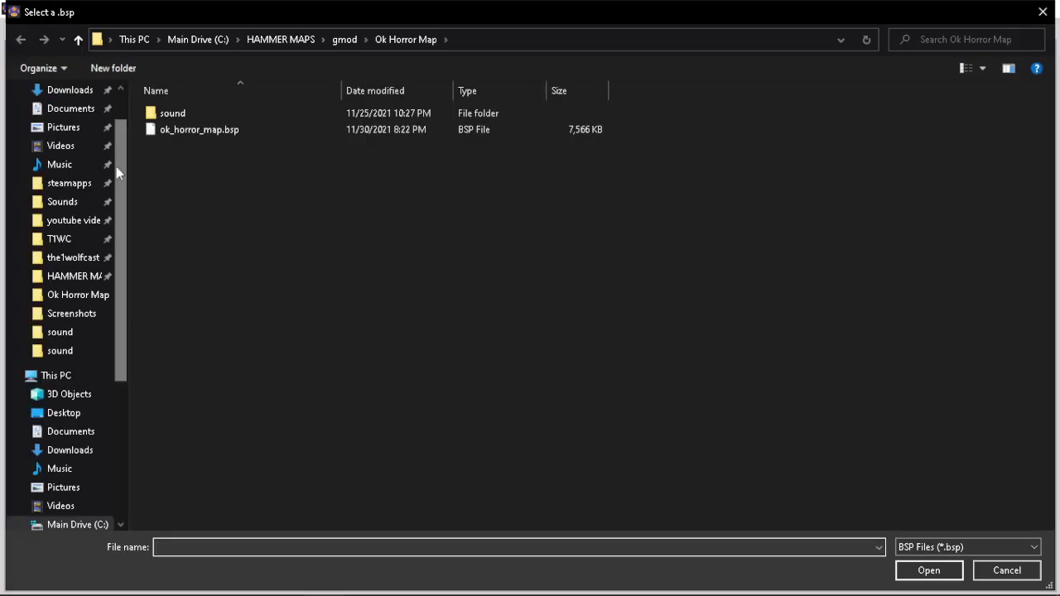
click(257, 129)
double_click(257, 129)
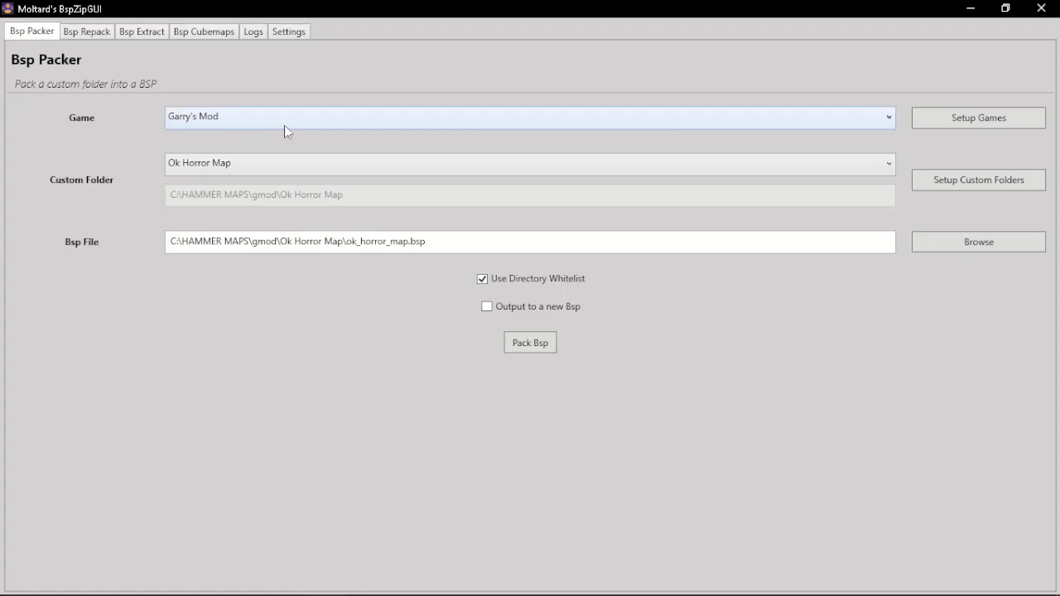
click(400, 323)
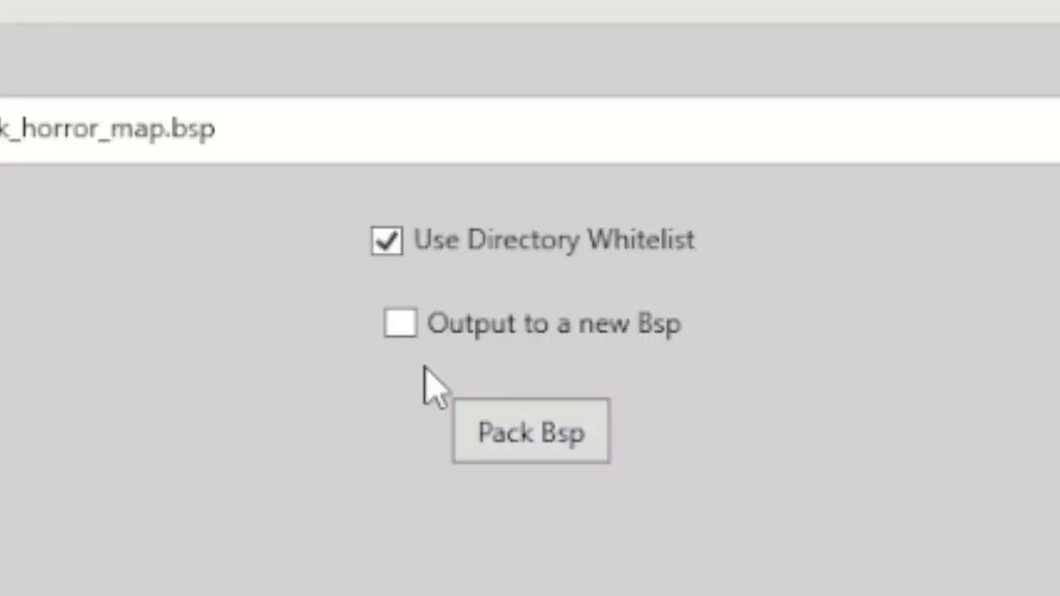
click(467, 324)
Pack the BSP and save it over ok_horror_map.bsp on the Desktop.
click(535, 349)
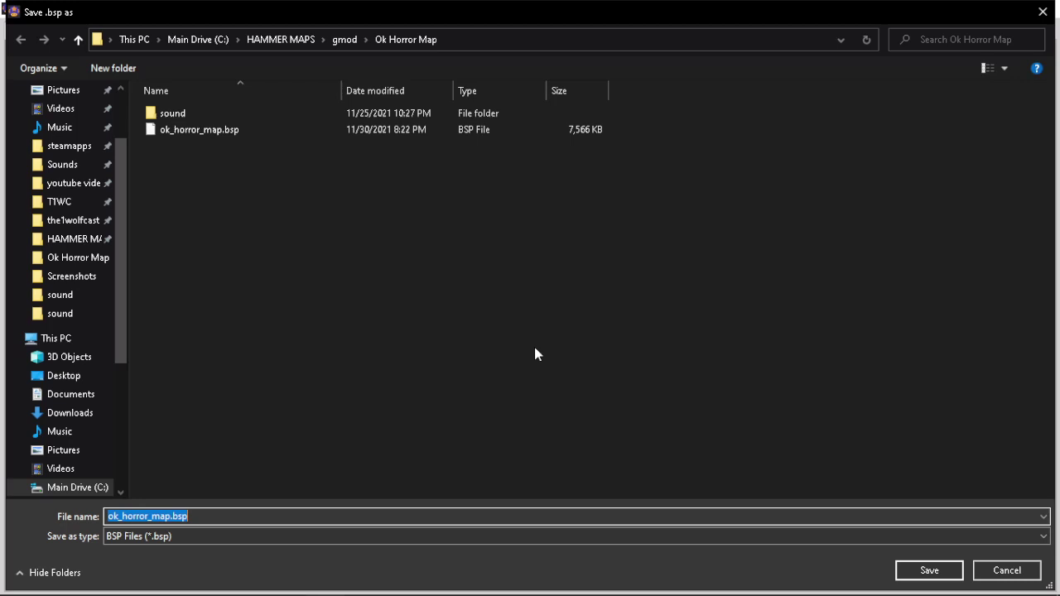
click(79, 377)
double_click(211, 196)
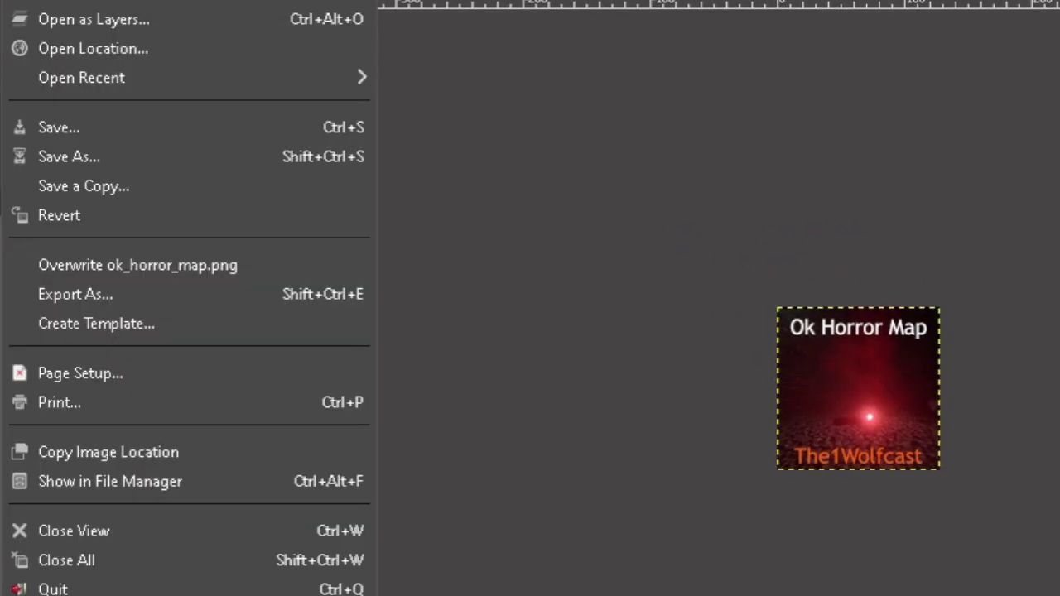
Export the thumbnail as ok_horror_map.png instead of .jpg.
key(shift+ctrl+e)
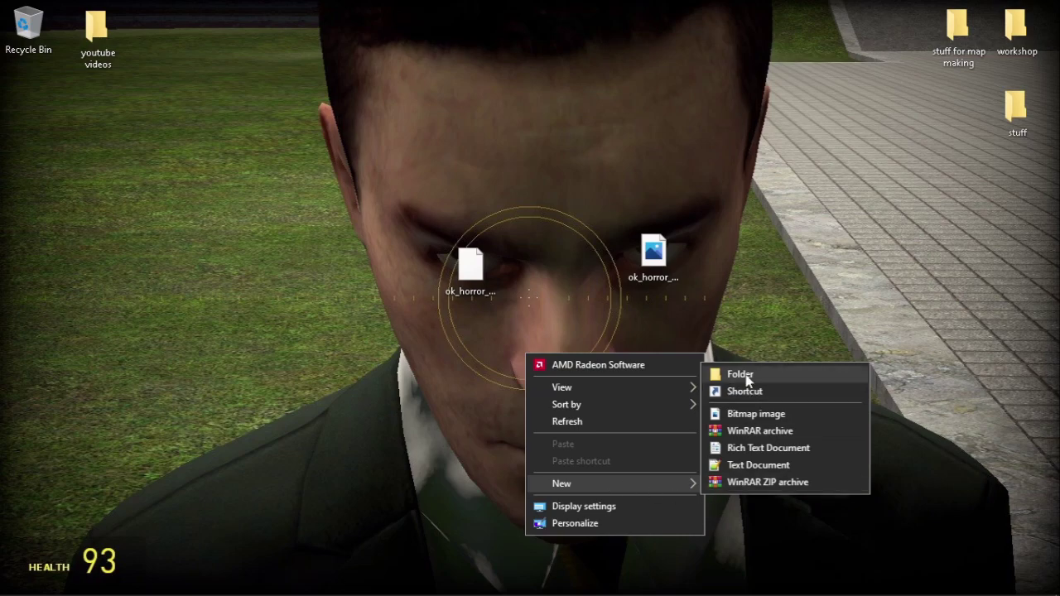
Create an ok_horror_map folder on the Desktop with a maps folder inside it.
click(712, 374)
key(BackSpace)
text(ok_horror_map)
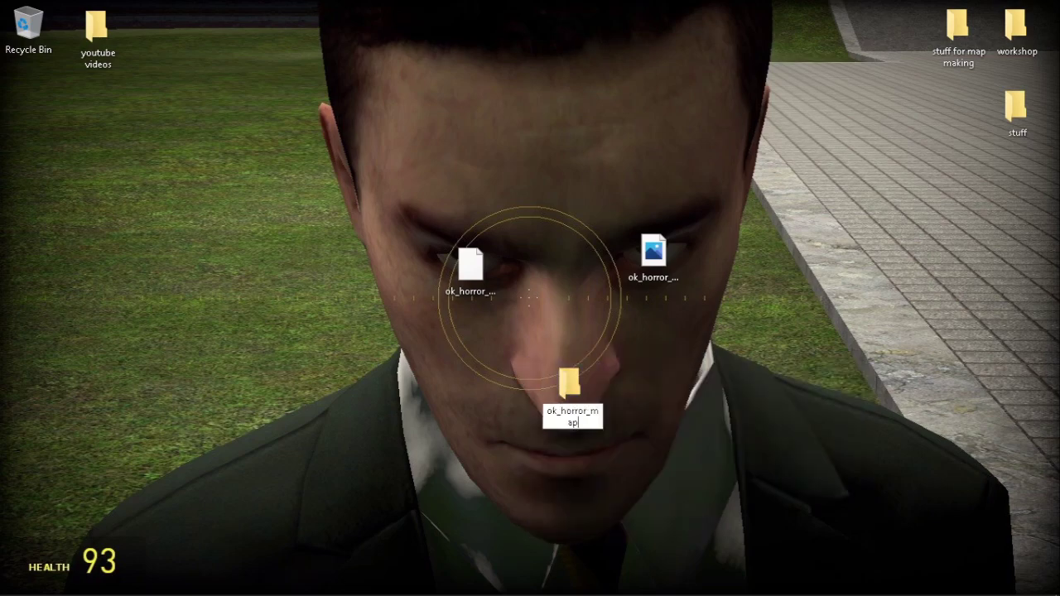
key(Return)
key(Return)
right_click(379, 257)
mouse_move(480, 467)
click(596, 469)
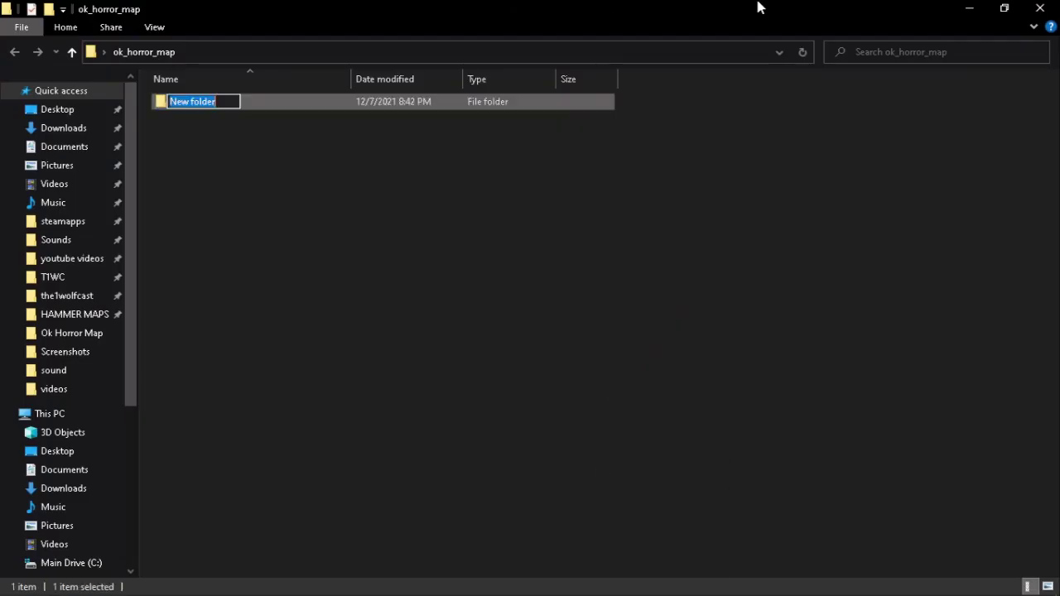
text(maps)
key(Return)
key(Return)
Add a thumb folder inside maps and paste ok_horror_map.png into it.
right_click(278, 206)
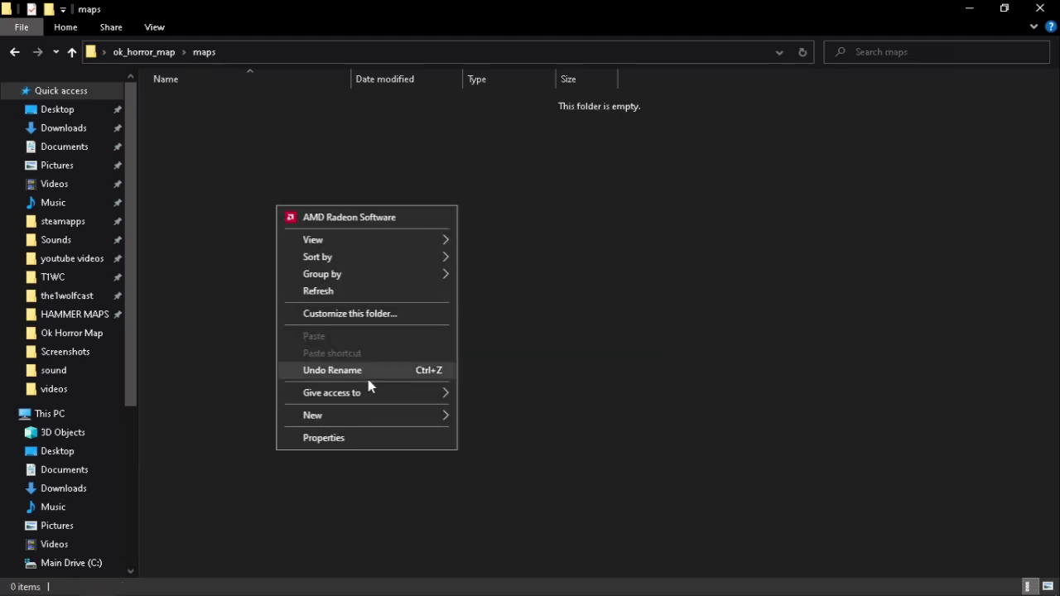
mouse_move(373, 417)
click(502, 422)
text(thumb)
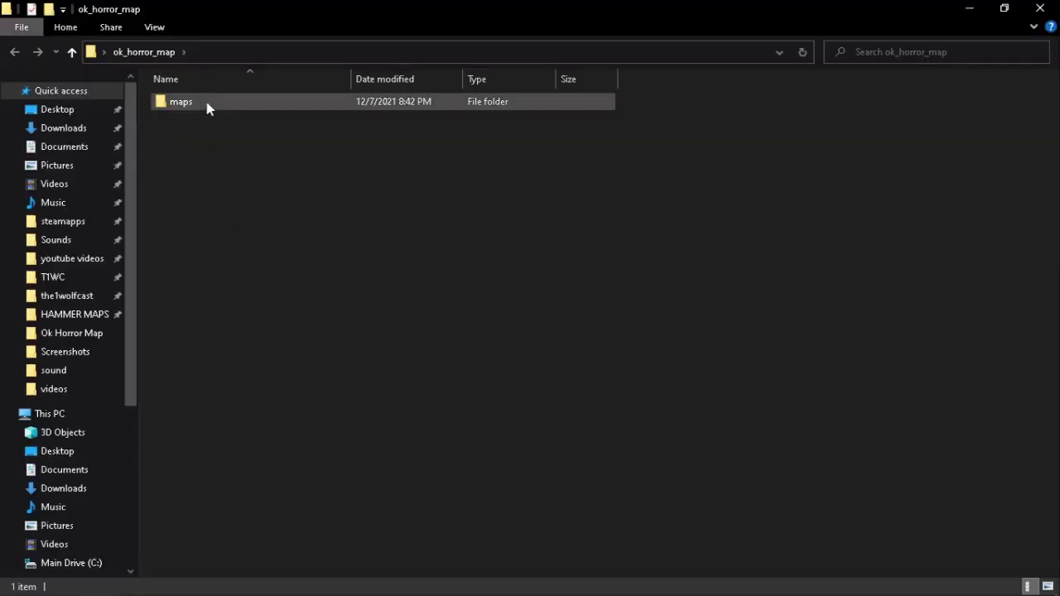
double_click(206, 104)
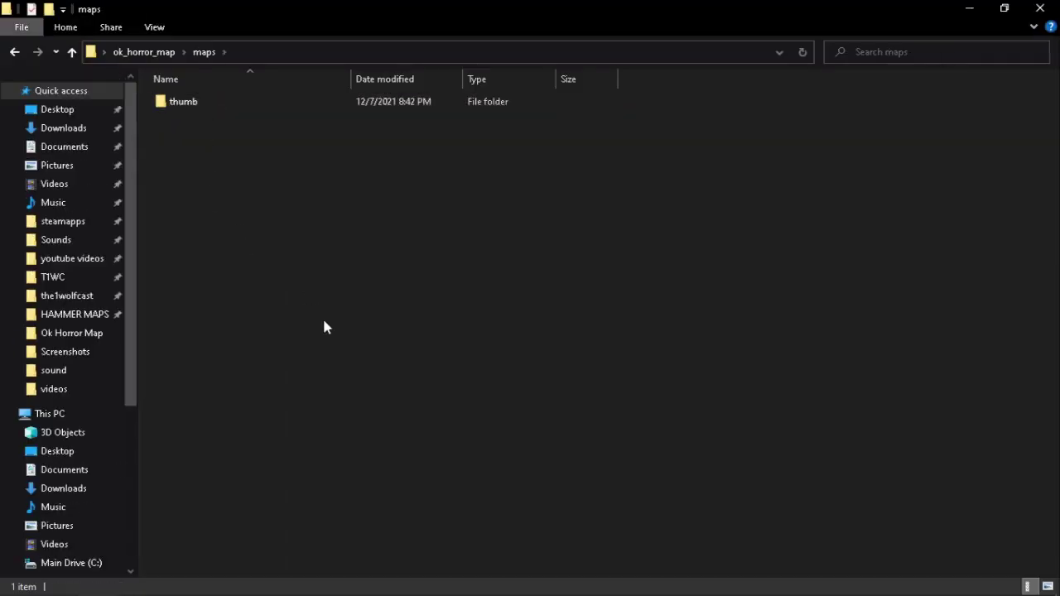
key(ctrl+v)
click(575, 256)
click(1040, 8)
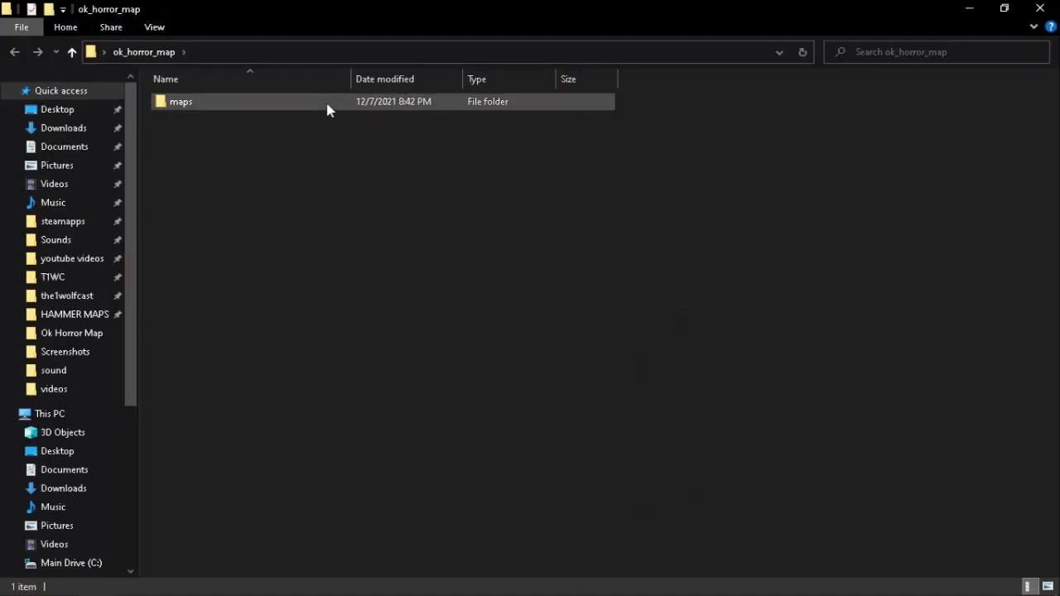
double_click(327, 104)
double_click(326, 104)
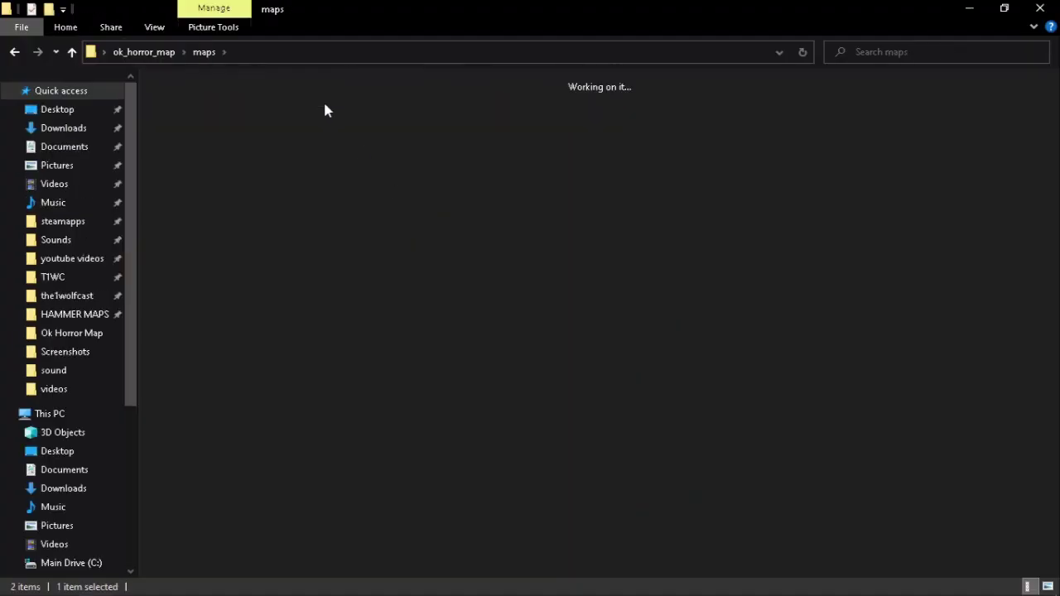
key(ctrl+v)
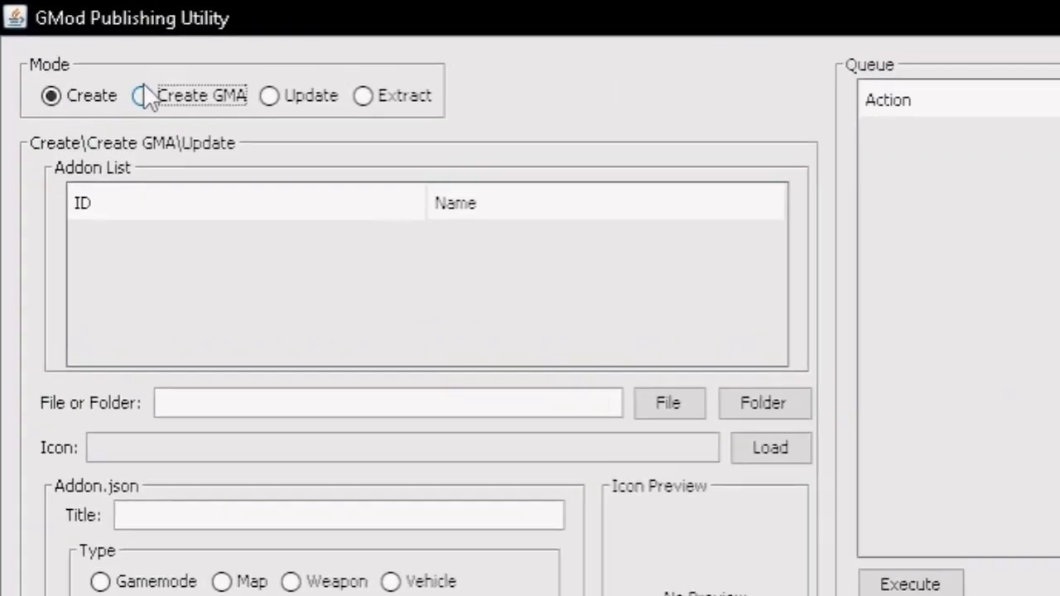
Switch to Create GMA mode using the Desktop\ok_horror_map folder as the source.
click(77, 48)
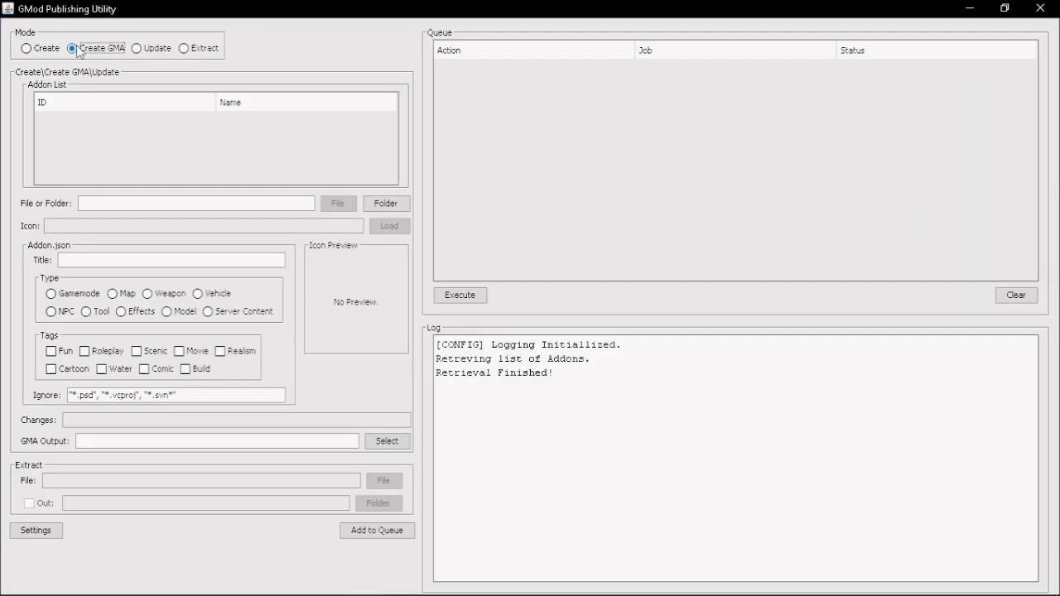
click(377, 204)
click(343, 263)
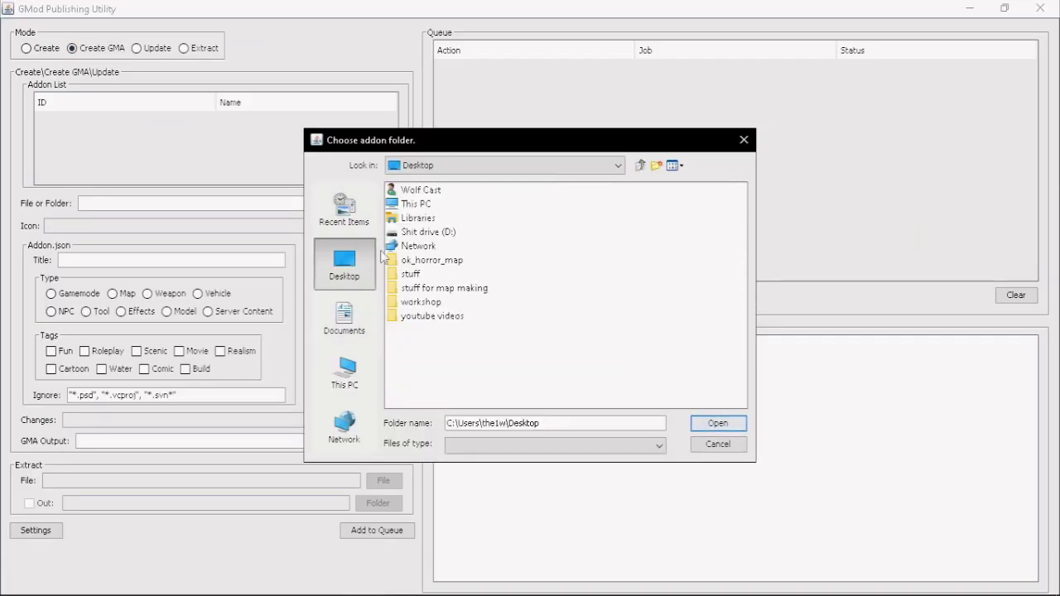
double_click(430, 260)
click(718, 423)
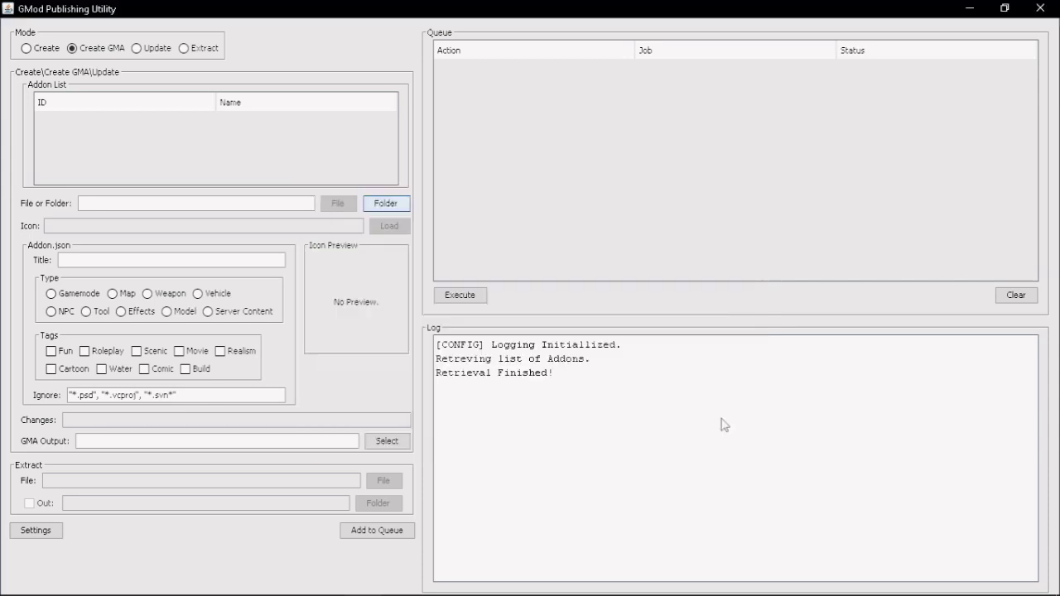
Title the addon ok_horror_map and add the Realism tag.
click(154, 261)
text(ok)
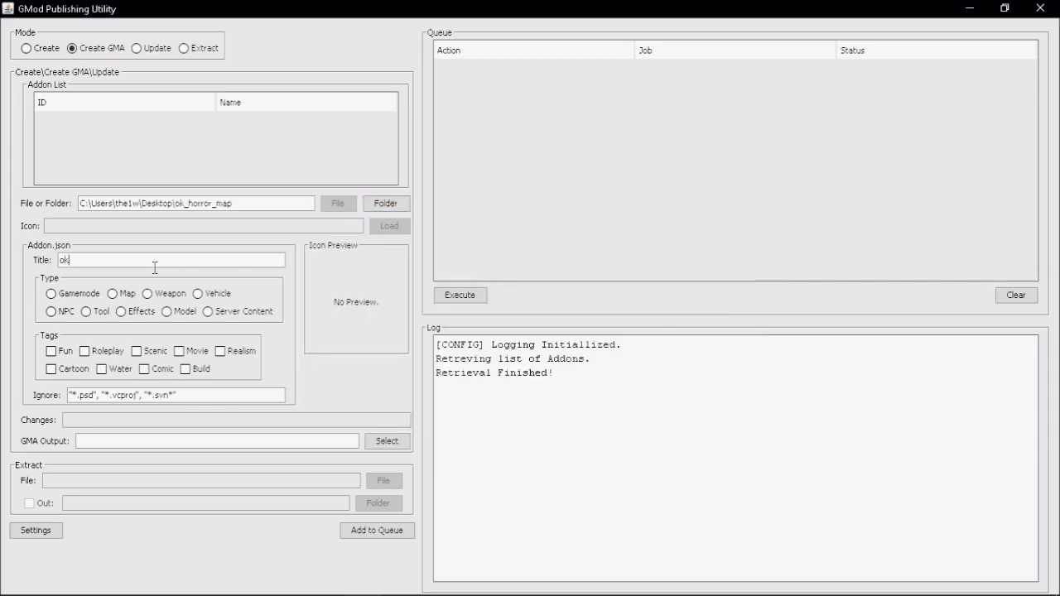
text(_horror_map)
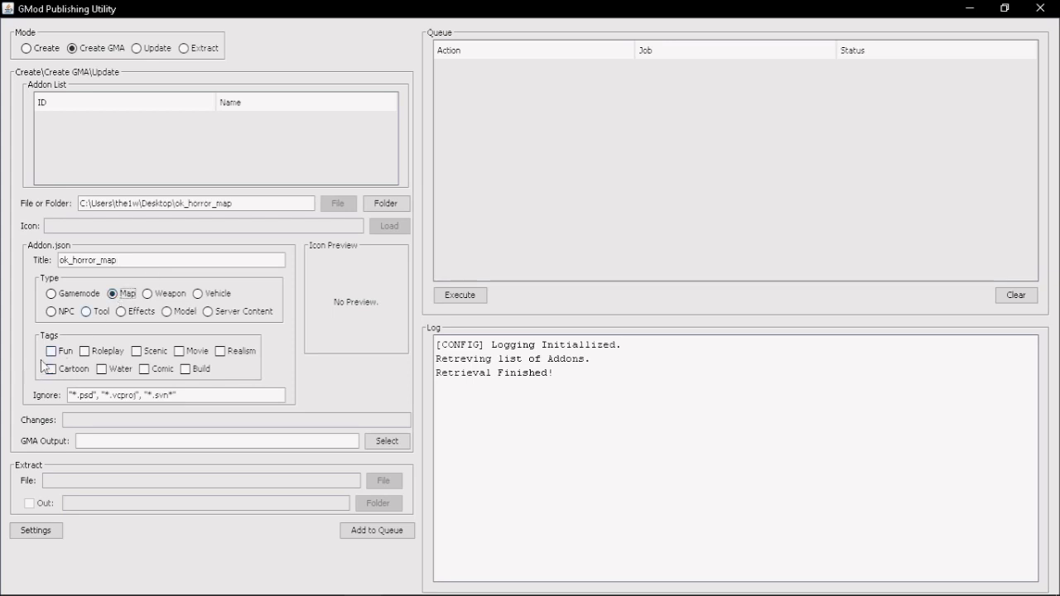
click(221, 352)
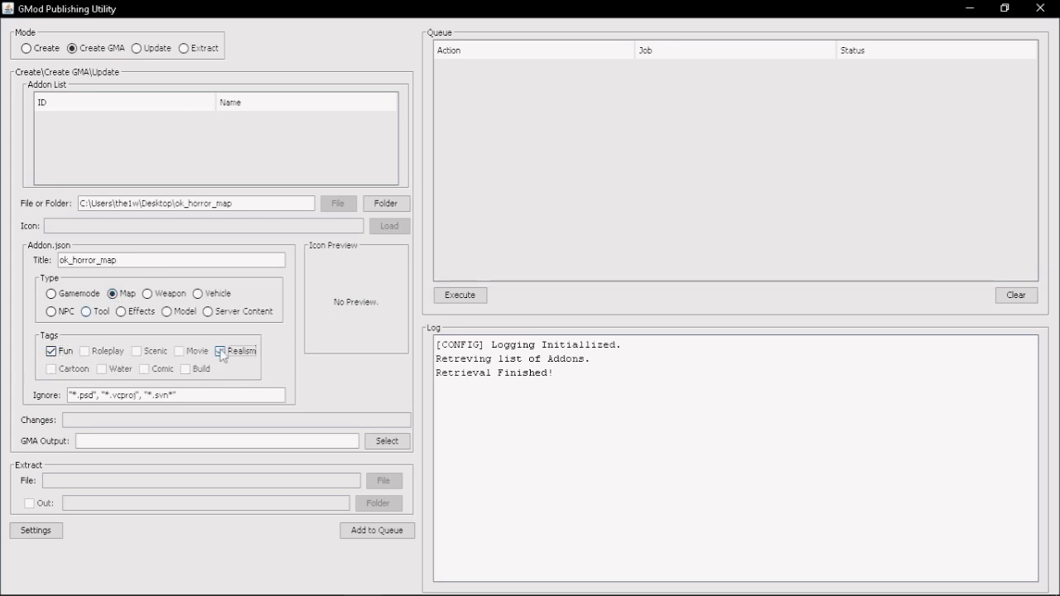
Set the output to Desktop\ok_horror_map.gma, add the job to the queue and execute it.
click(150, 437)
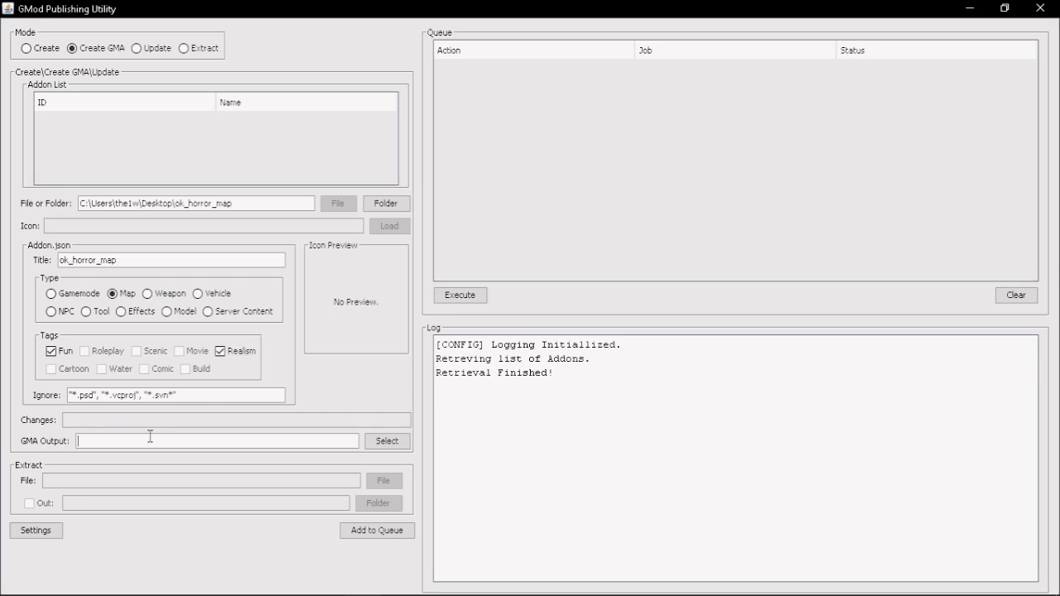
click(394, 447)
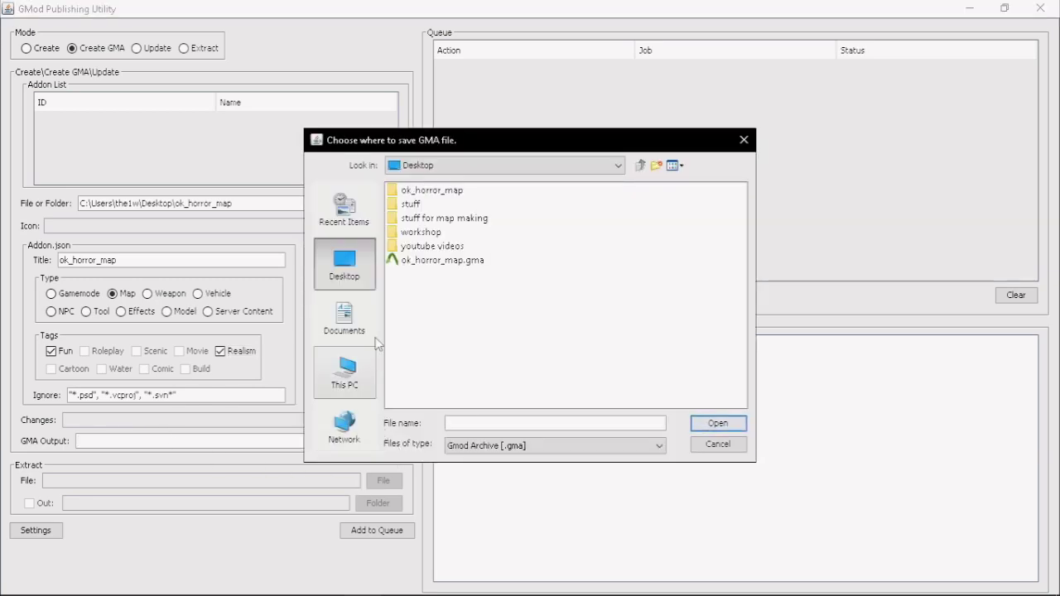
click(427, 260)
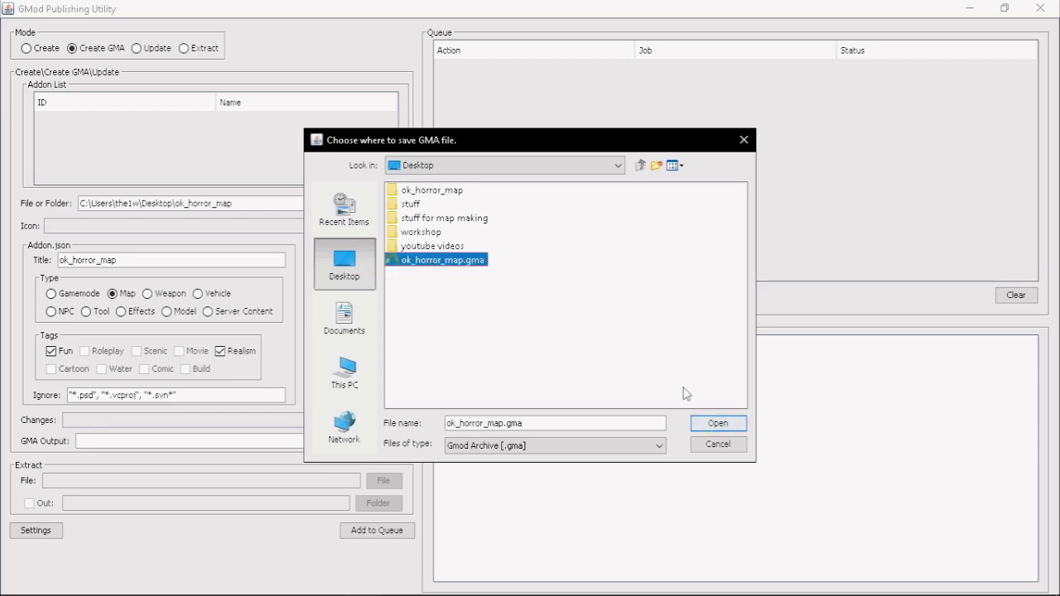
click(715, 425)
click(717, 424)
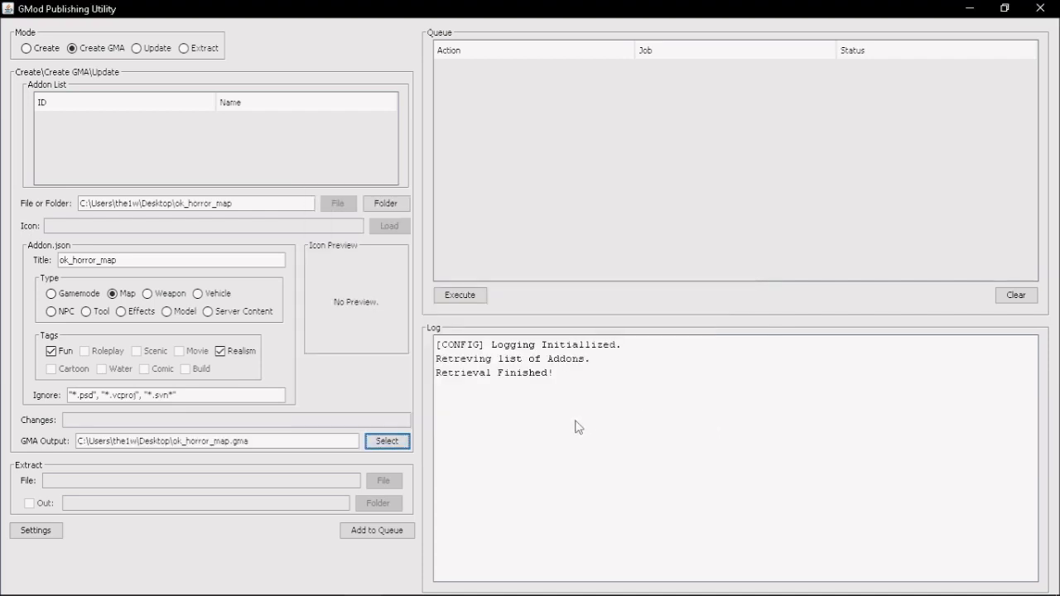
click(377, 530)
click(460, 295)
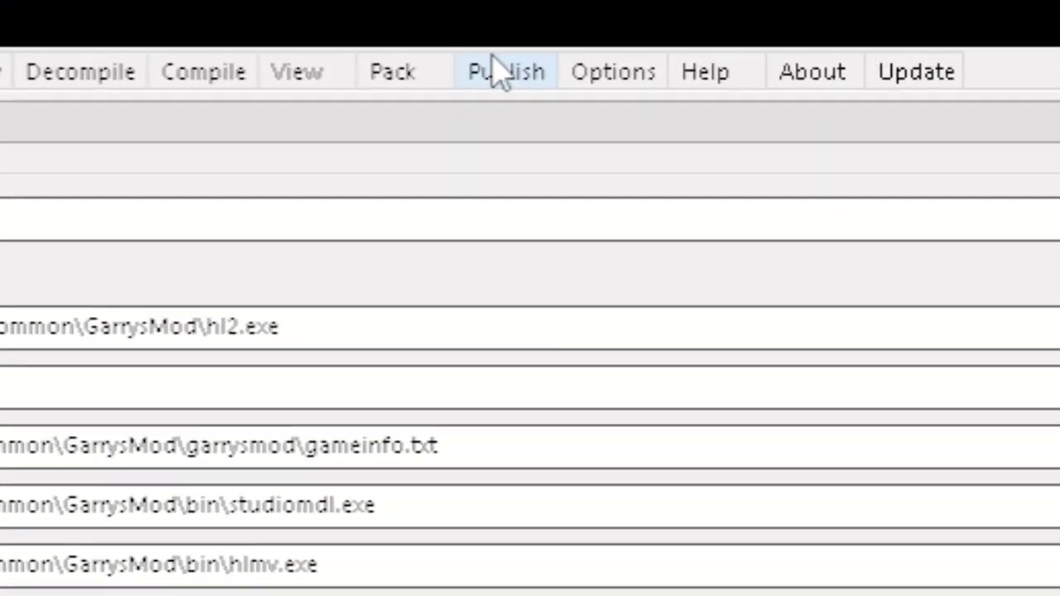
In Publish, enter the change note 'you probably dont need this for the first version of your map'.
click(383, 26)
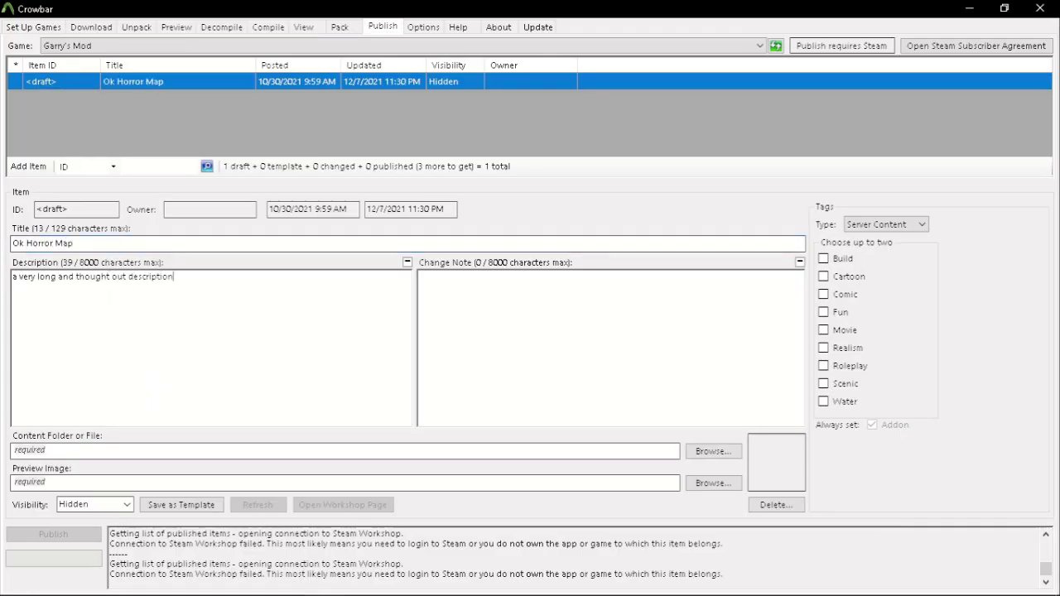
click(433, 331)
text(you probably dont need this for the first version of your map)
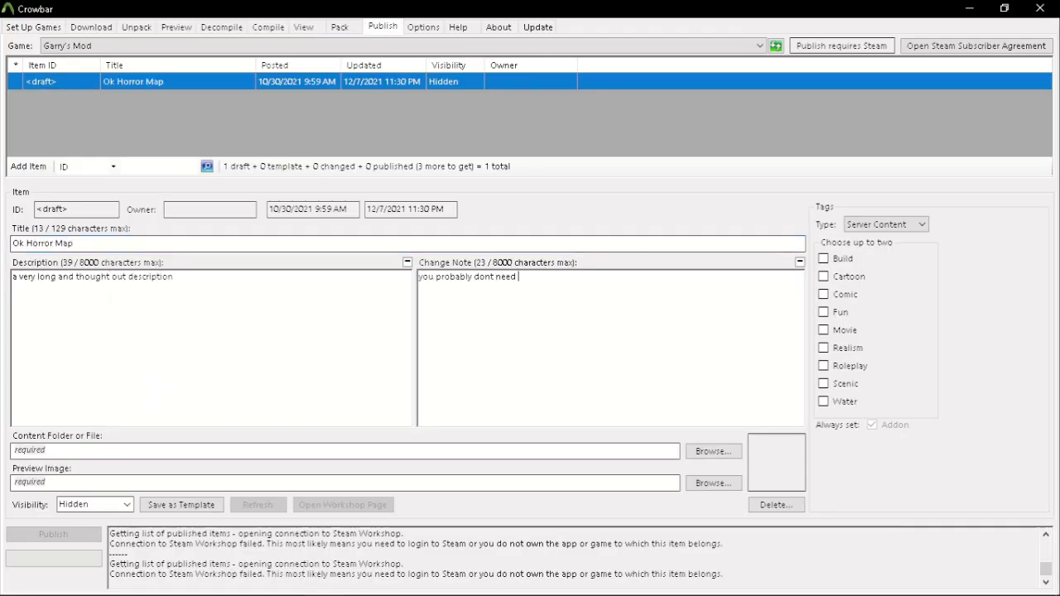
Choose ok_horror_map.gma from the Desktop as the content file.
click(885, 225)
click(878, 257)
click(823, 312)
click(823, 347)
click(714, 451)
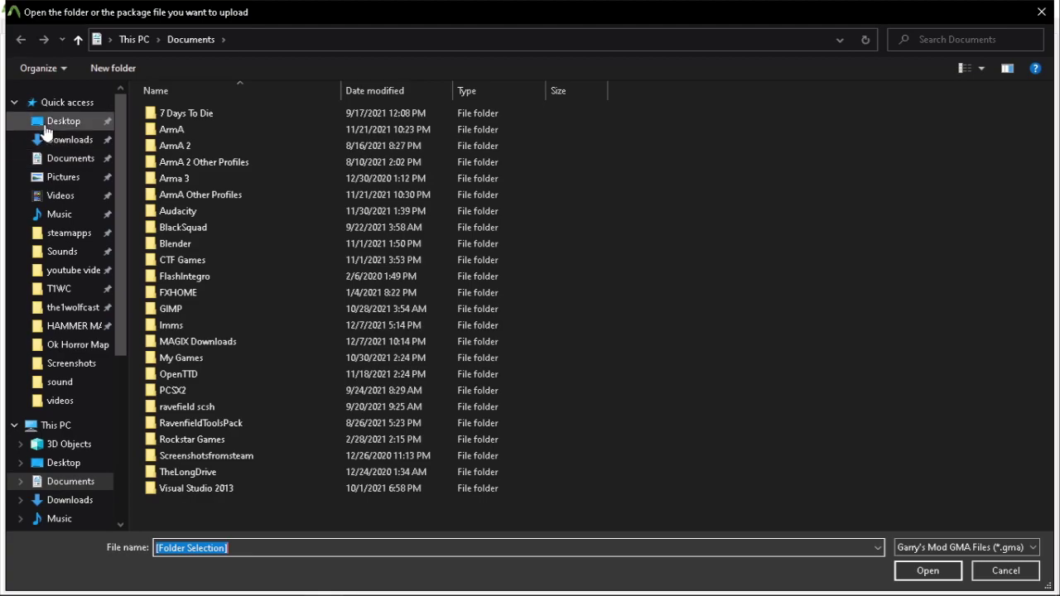
click(46, 120)
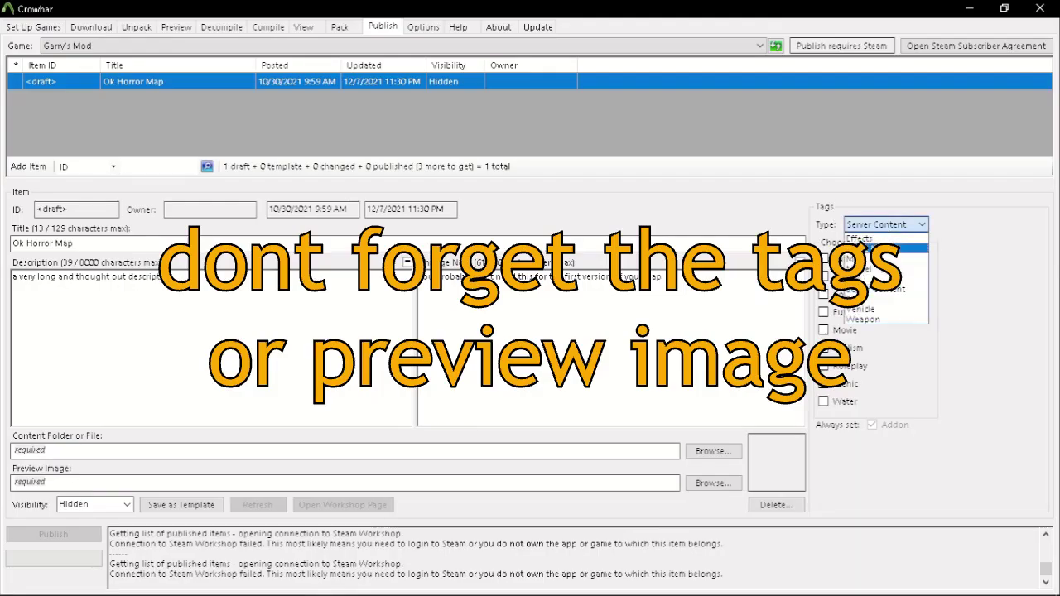
Set the item type to Map and tick the Fun and Realism tags.
click(886, 225)
click(849, 258)
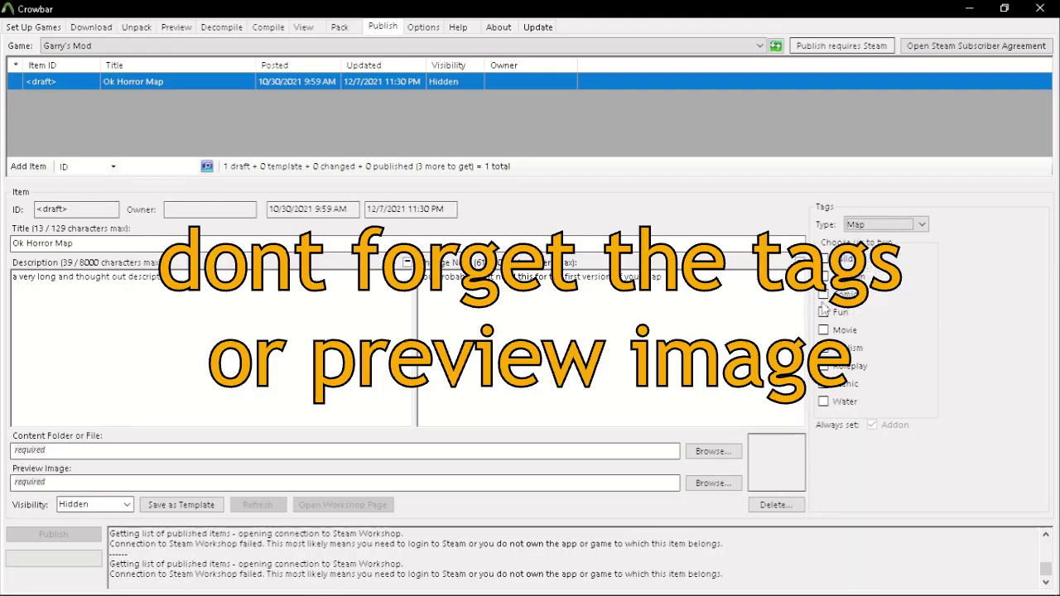
click(824, 312)
click(824, 348)
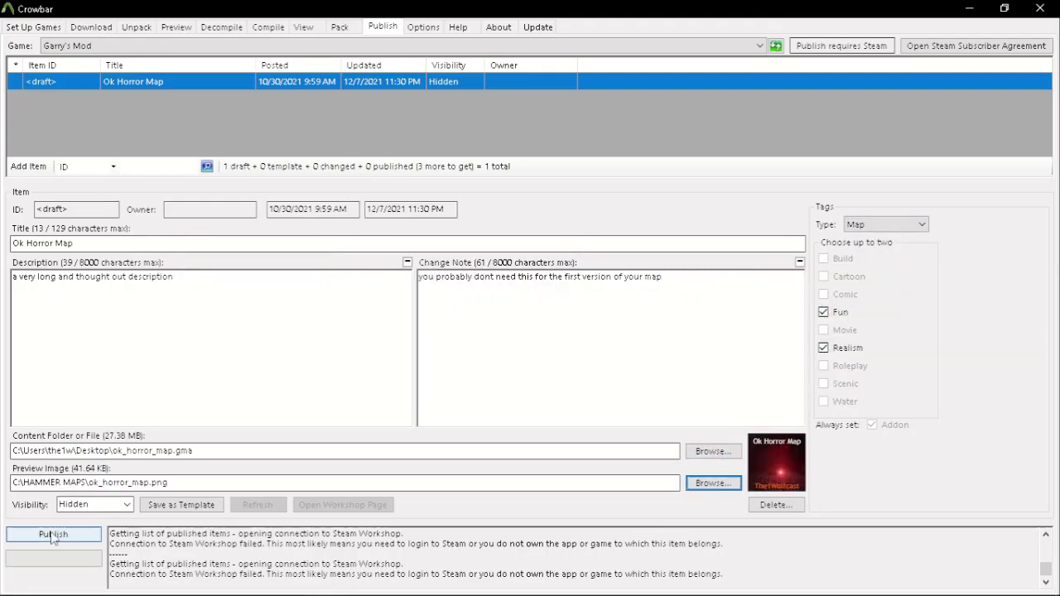
click(126, 504)
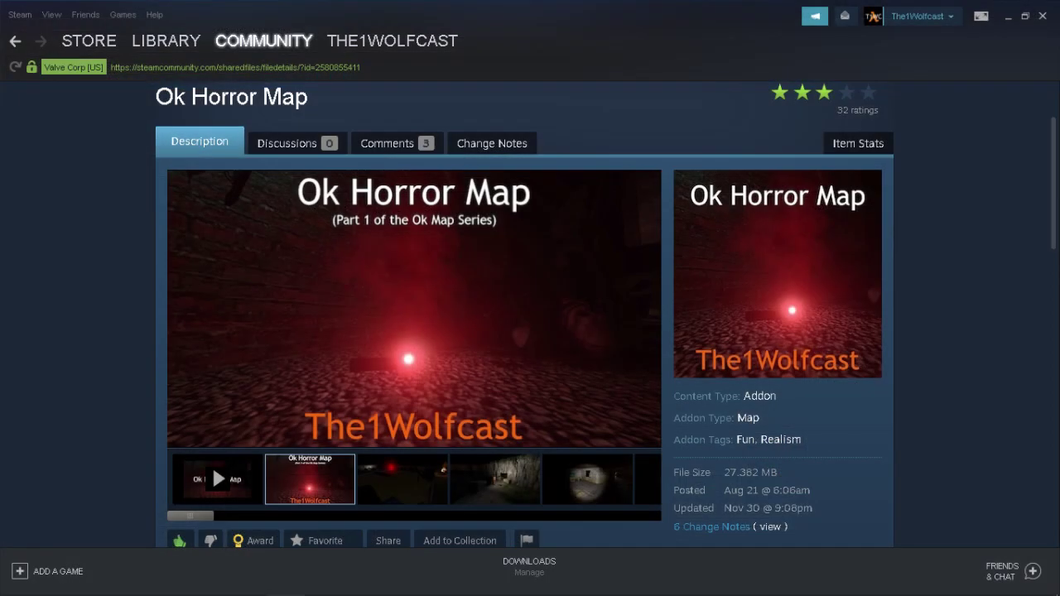